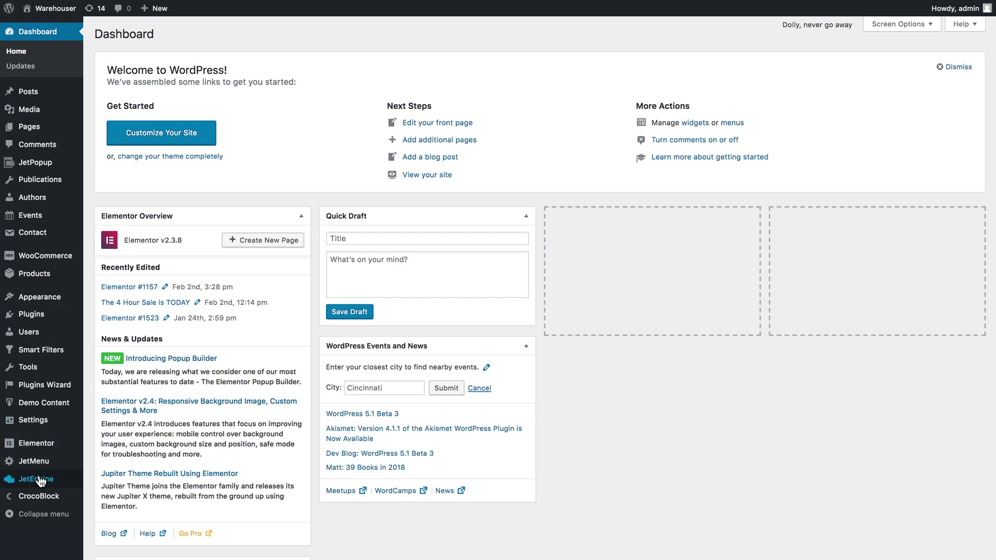
# Step: Open JetEngine's Custom Taxonomies list from the admin sidebar
pyautogui.moveTo(36, 479)
pyautogui.click(110, 502)
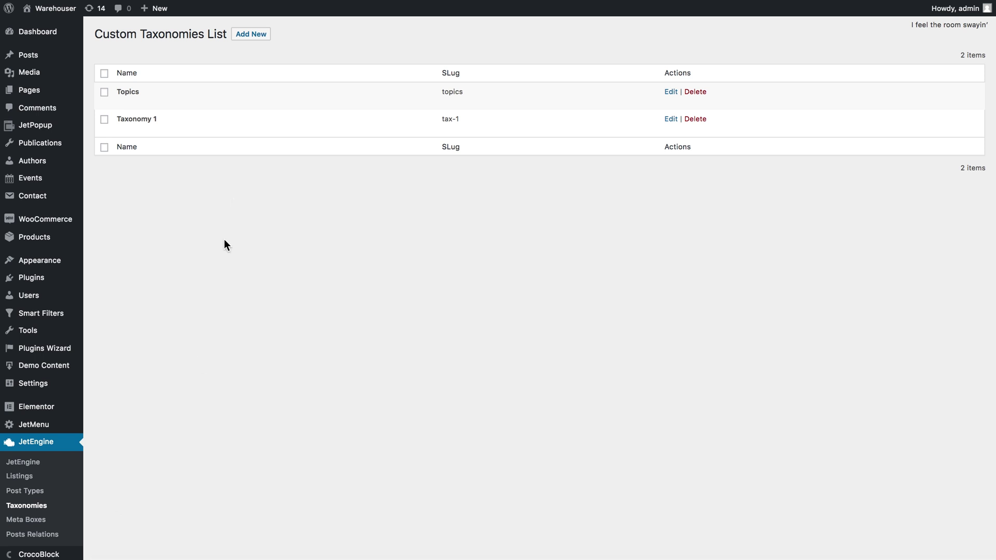
# Step: Create a JetEngine taxonomy named 'Custom Tax' with slug 'tax', assigned to Posts
pyautogui.click(257, 38)
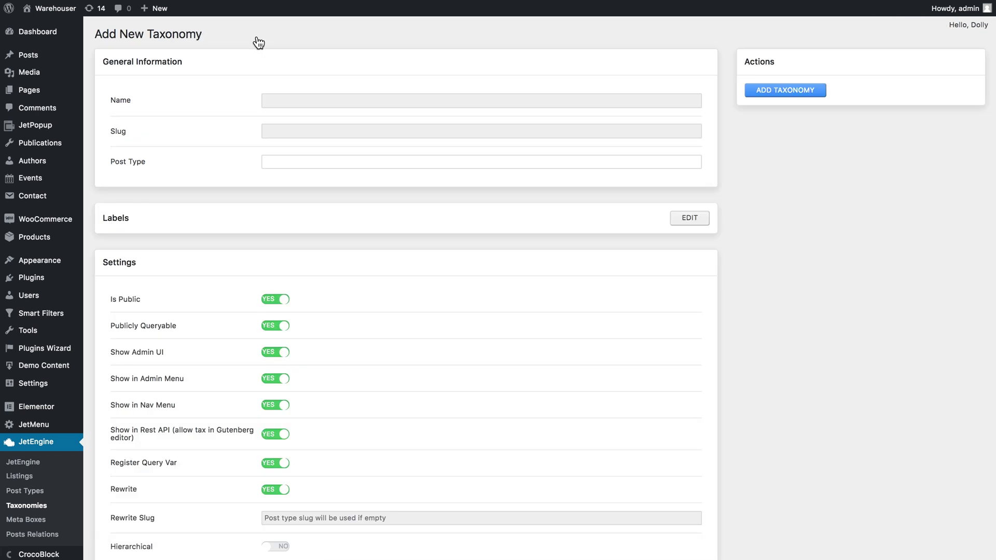
pyautogui.click(314, 100)
pyautogui.write('Custom Tax')
pyautogui.click(285, 132)
pyautogui.write('tax')
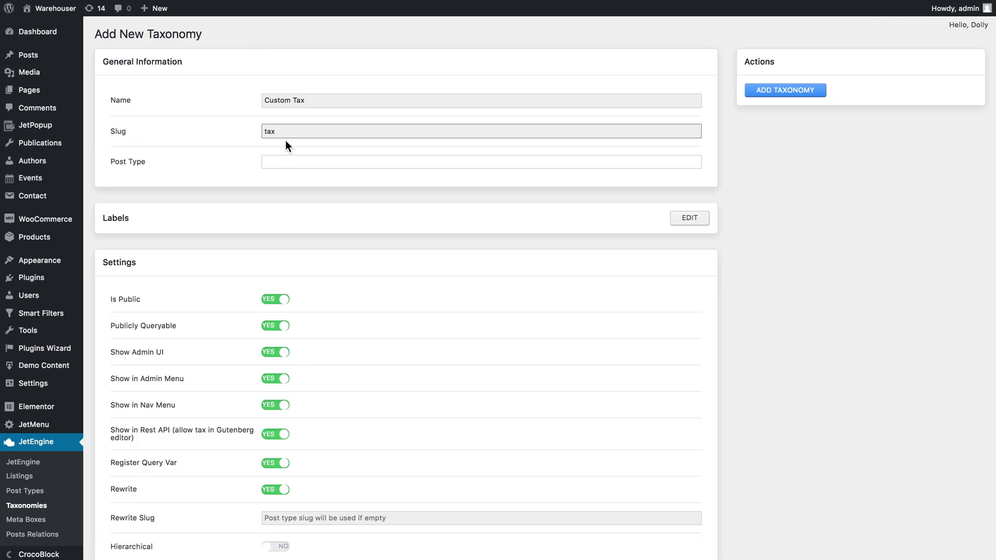
pyautogui.click(301, 159)
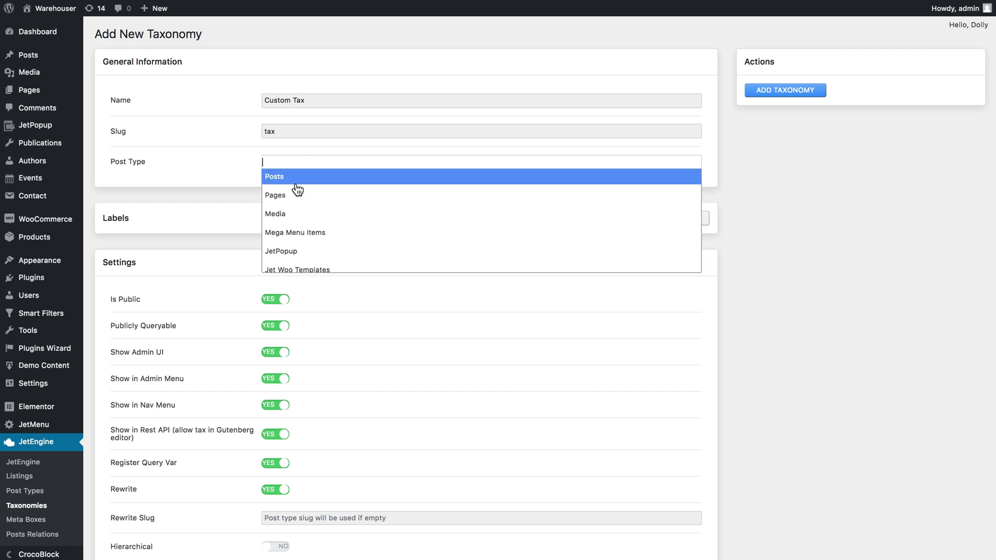
pyautogui.click(296, 181)
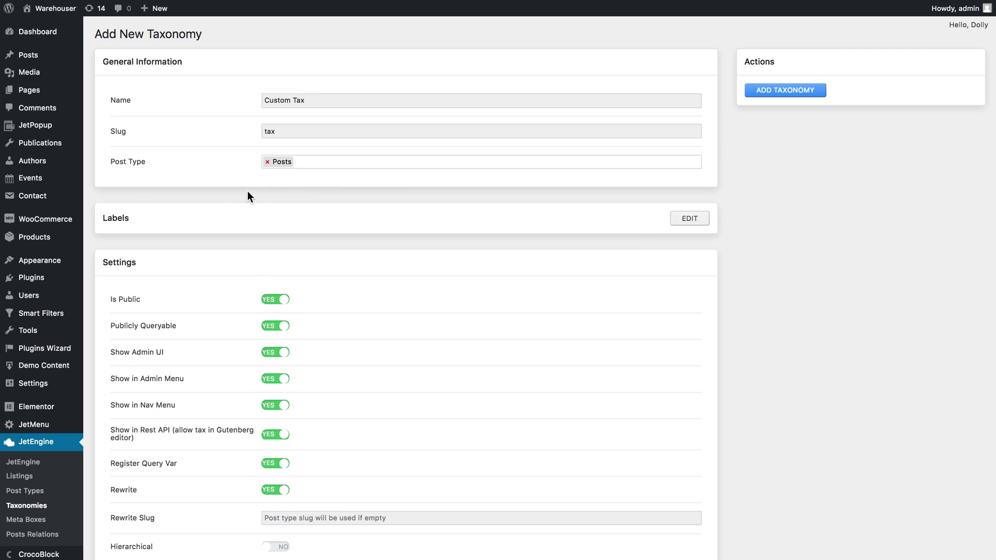
pyautogui.scroll(-5, 323, 185)
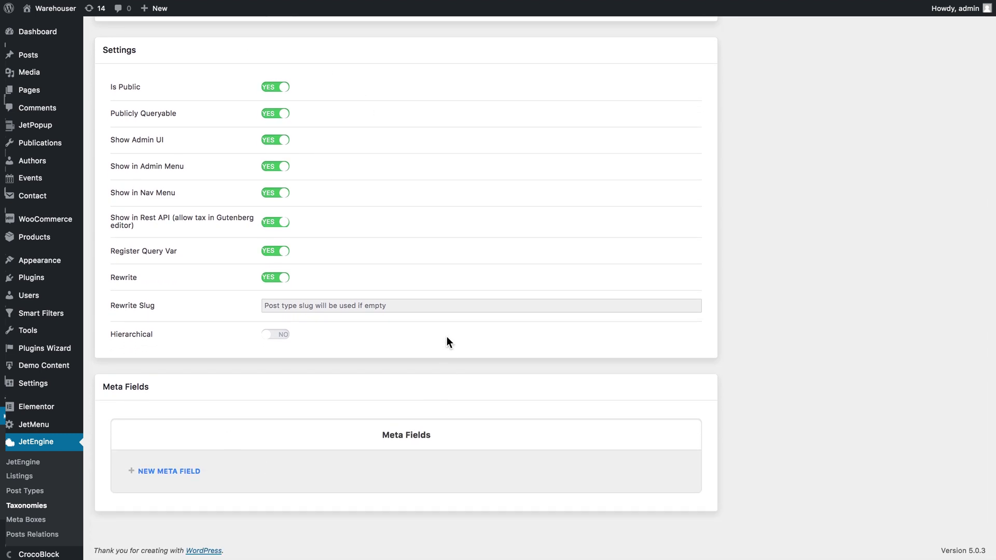
pyautogui.scroll(5, 445, 335)
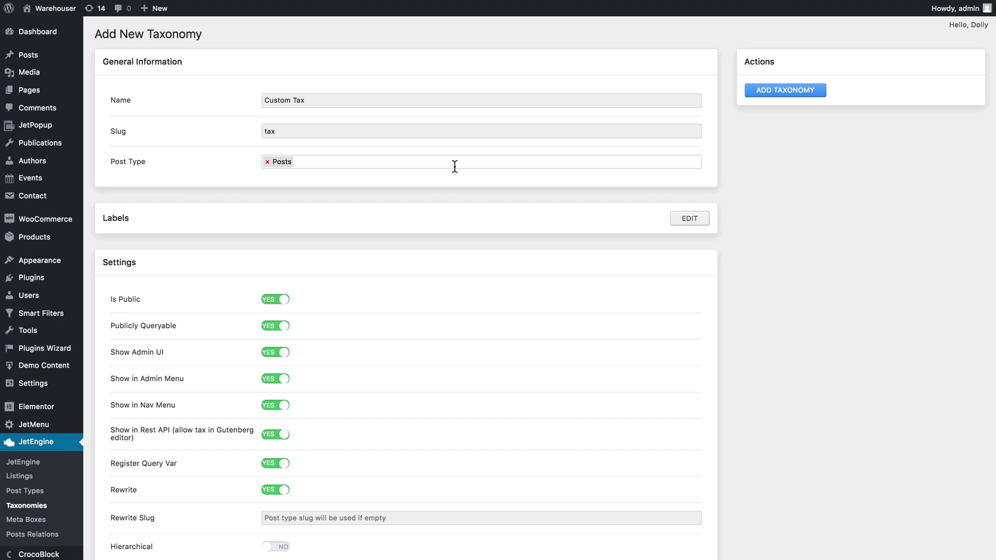
pyautogui.click(783, 94)
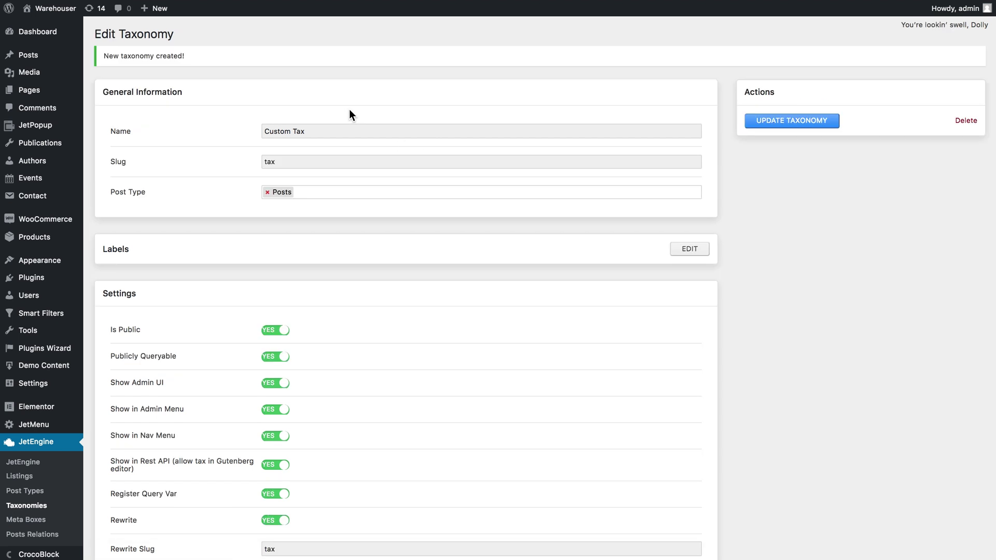
# Step: Open the All Posts list, where Custom Tax now appears under Posts
pyautogui.moveTo(73, 55)
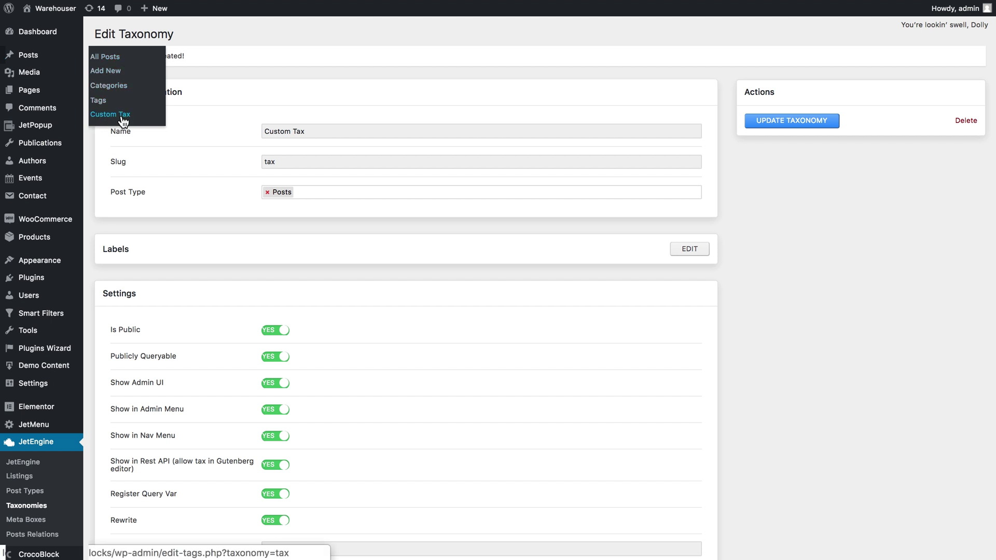
pyautogui.click(112, 61)
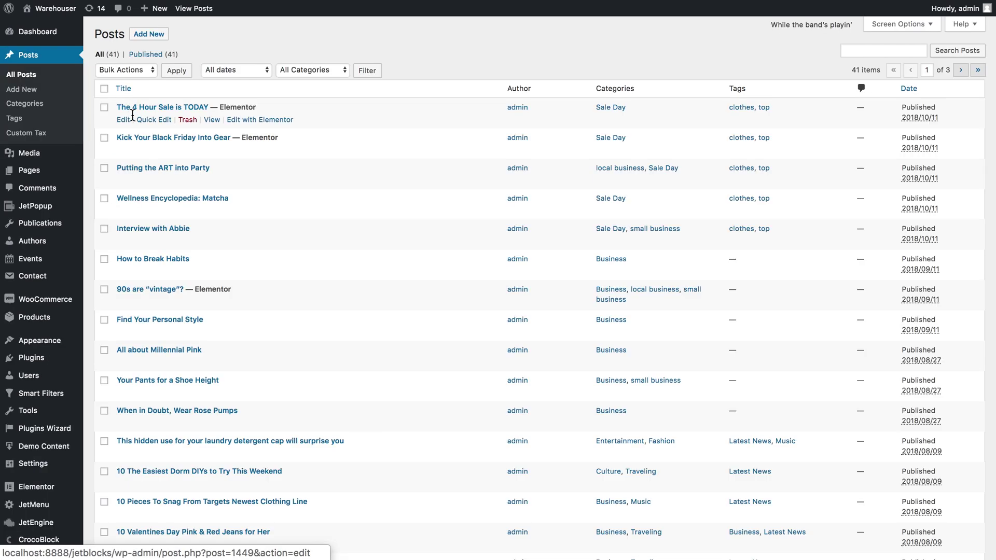
# Step: Open 'The 4 Hour Sale is TODAY' in the post editor
pyautogui.click(123, 120)
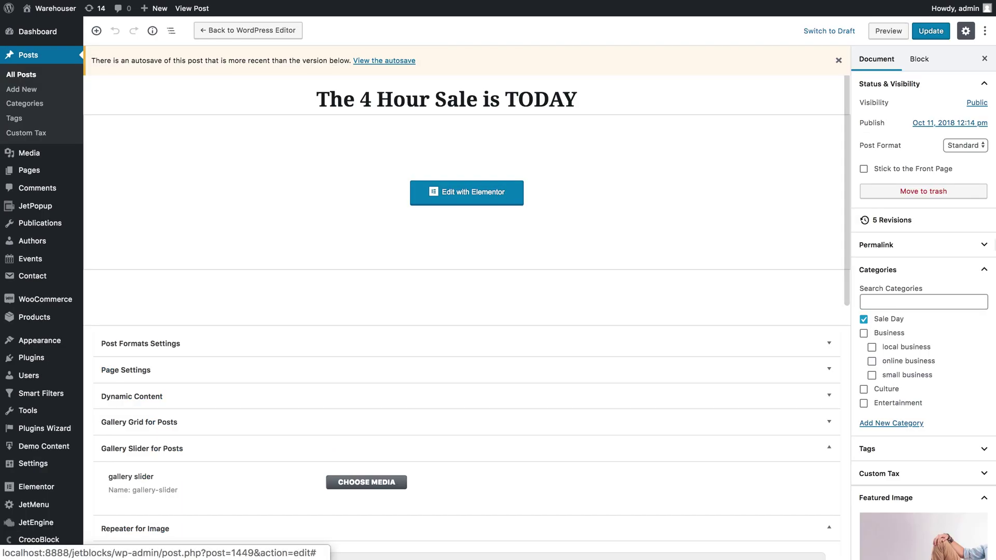
pyautogui.scroll(-5, 905, 283)
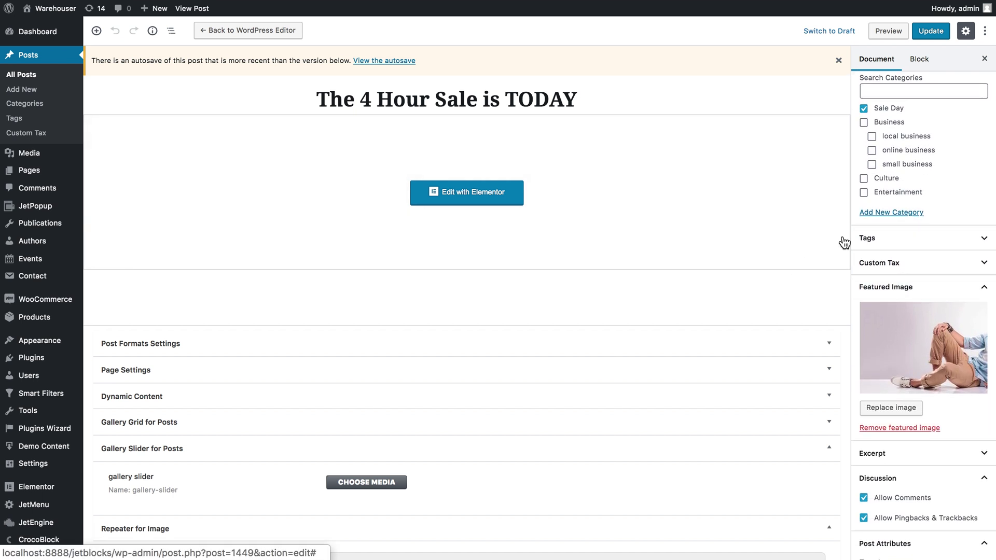
pyautogui.scroll(2, 895, 236)
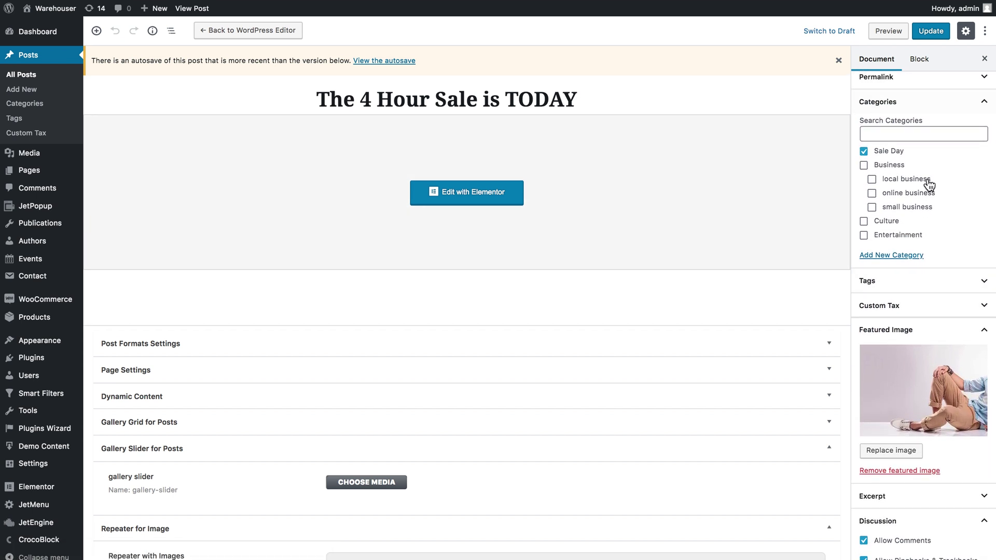
# Step: Add Custom Tax term 'One' to the post, update it, and return to the Dashboard
pyautogui.click(876, 307)
pyautogui.click(892, 338)
pyautogui.write('One')
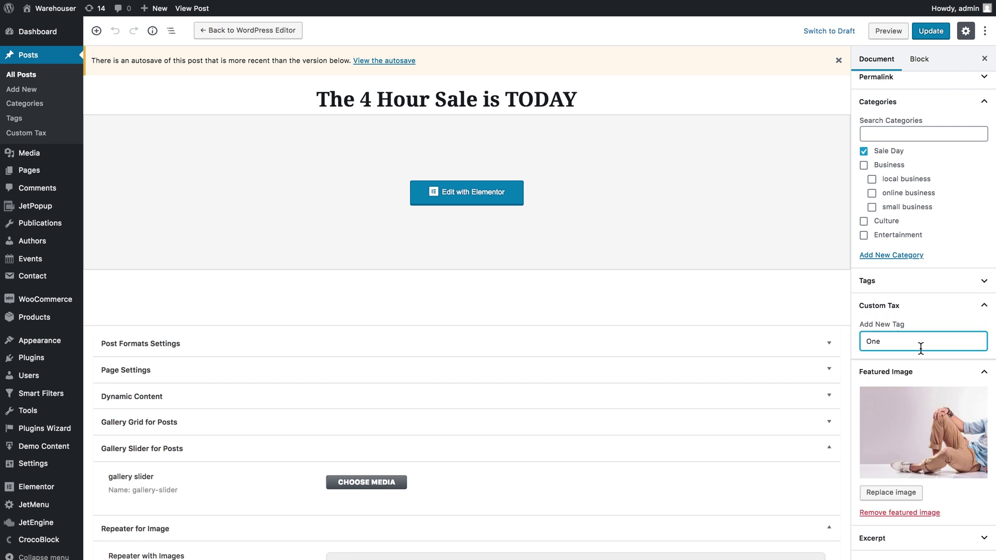
pyautogui.press('Return')
pyautogui.click(930, 32)
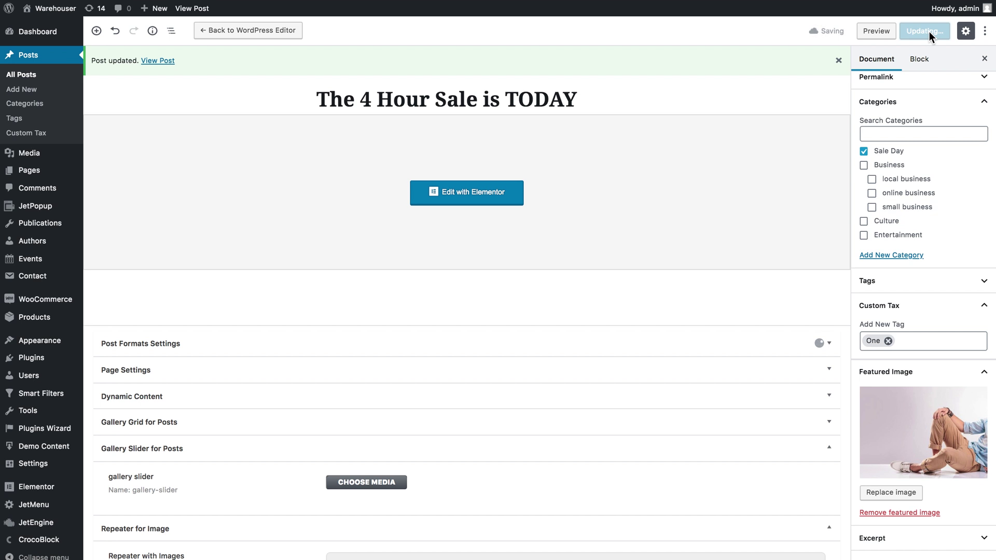
pyautogui.click(192, 8)
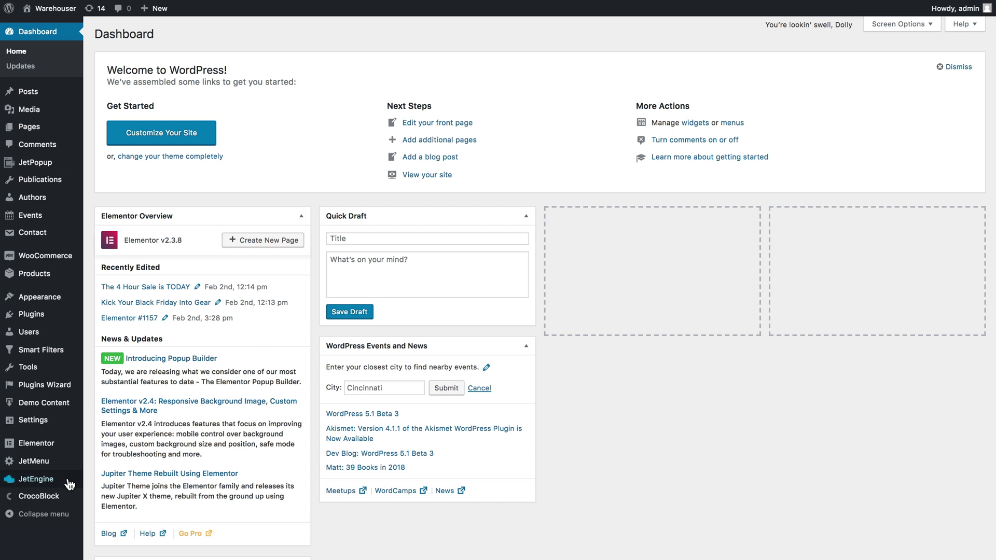
# Step: Go back to All Posts and open 'The 4 Hour Sale is TODAY' for editing
pyautogui.moveTo(69, 483)
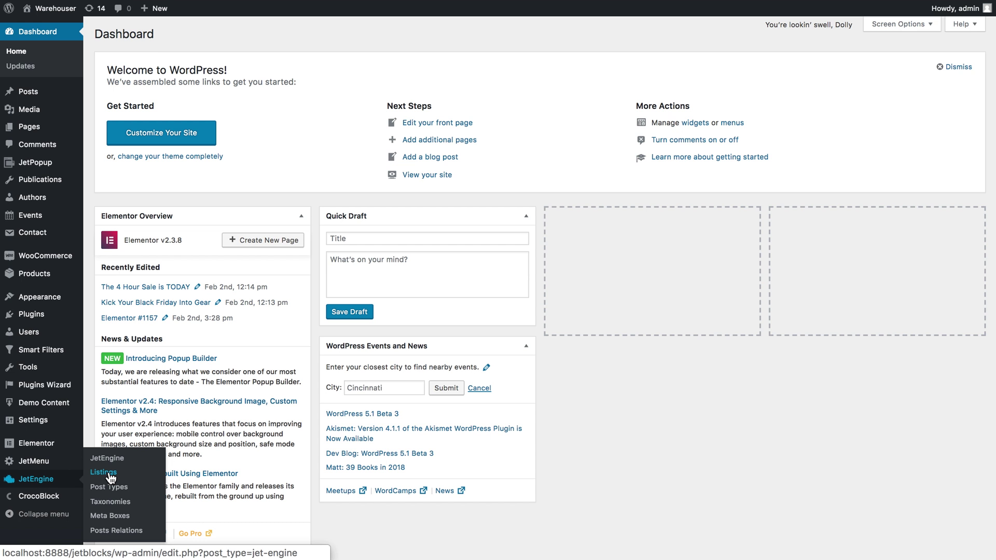
pyautogui.click(29, 91)
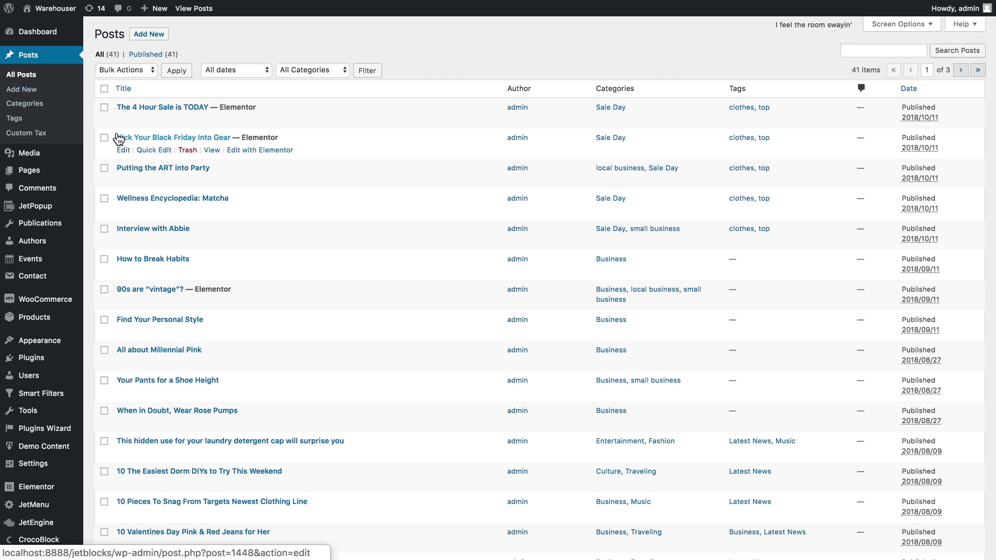
pyautogui.moveTo(122, 120)
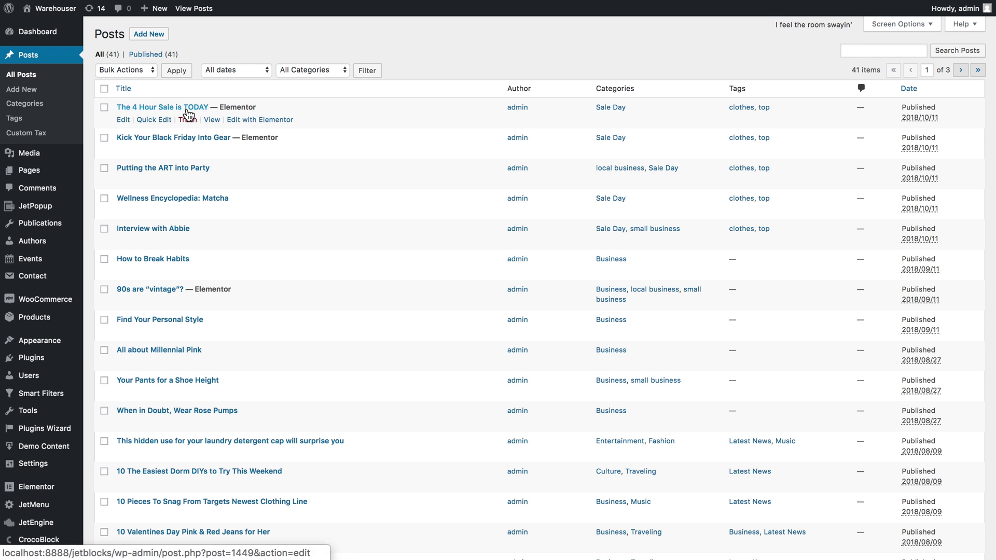
pyautogui.click(123, 121)
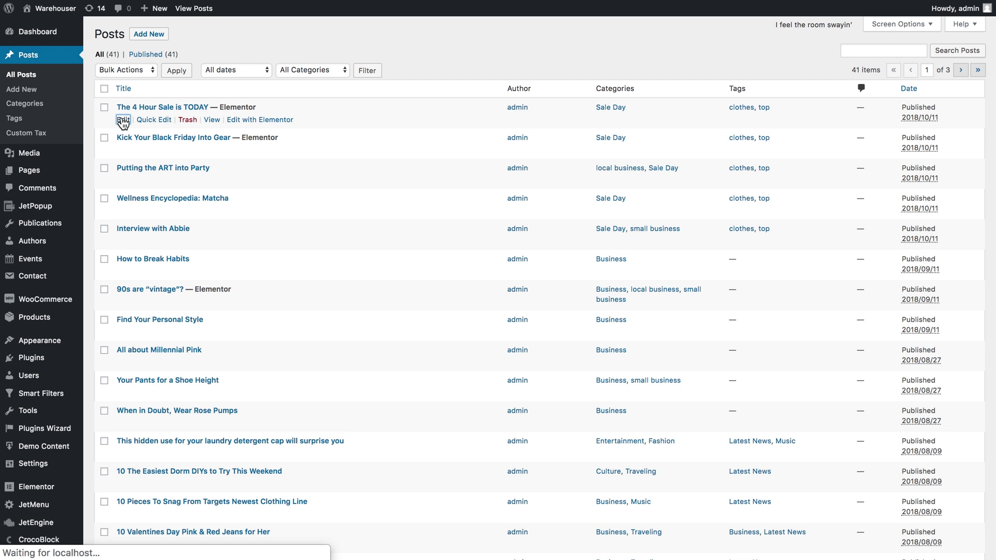
# Step: In Elementor, find the Listing Grid widget via 'list' and place it below the post text
pyautogui.click(445, 196)
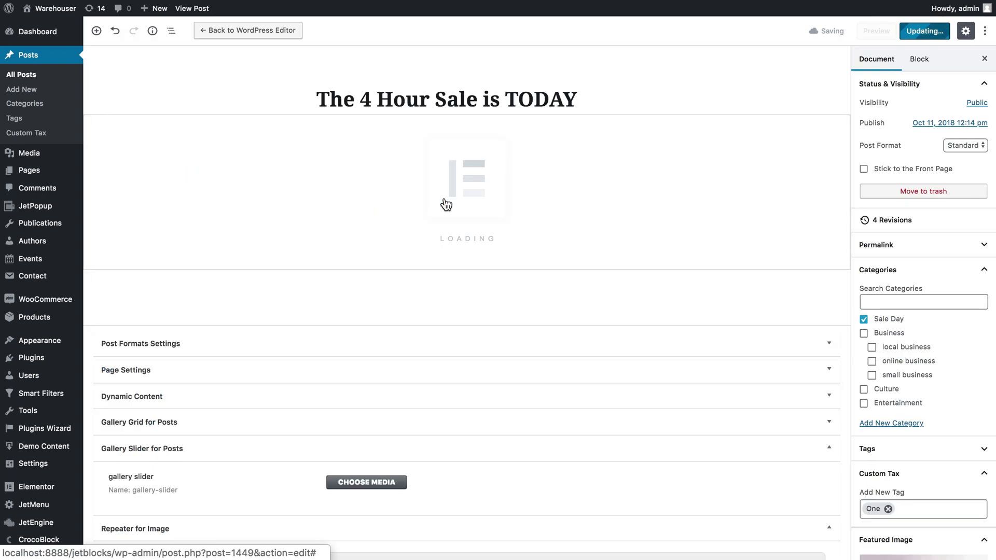
pyautogui.scroll(-15, 444, 204)
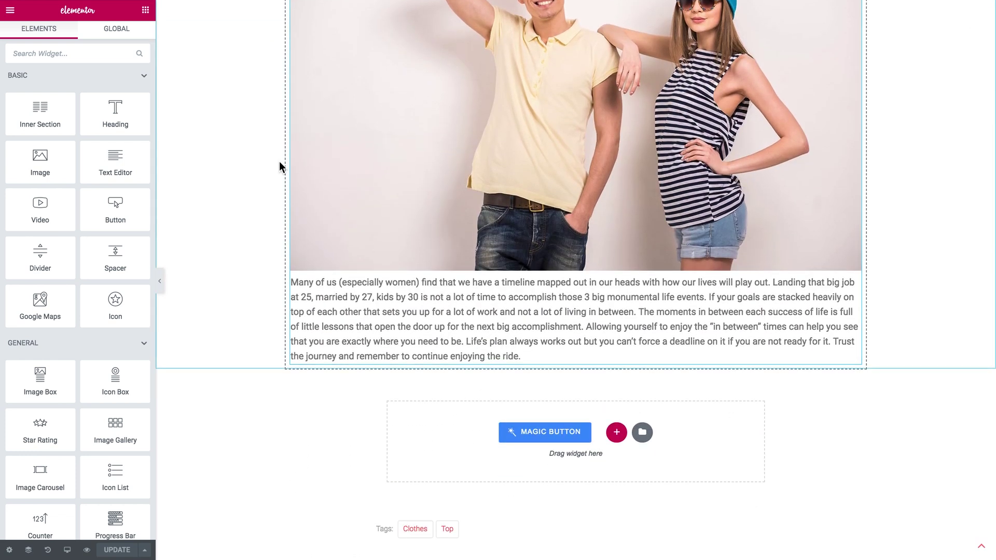
pyautogui.click(88, 46)
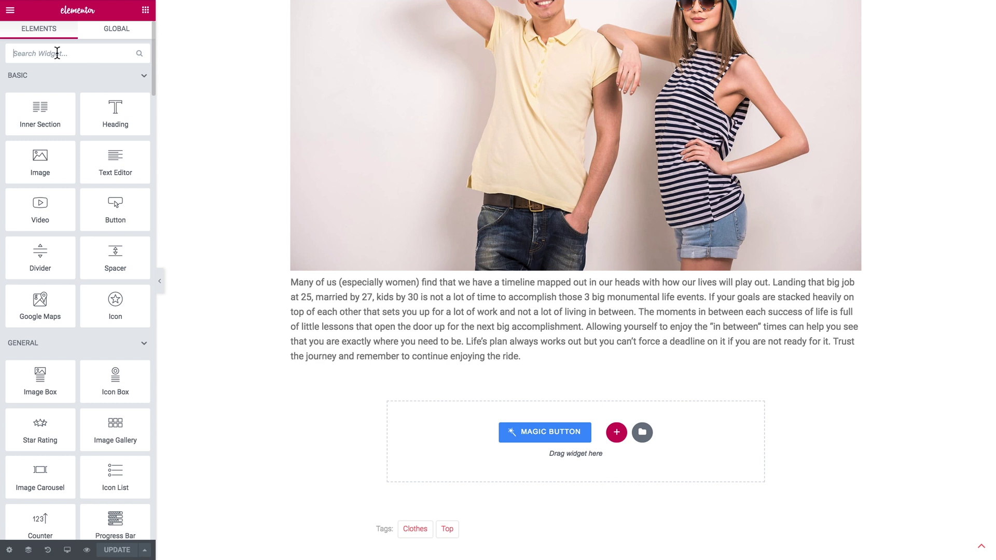
pyautogui.write('list')
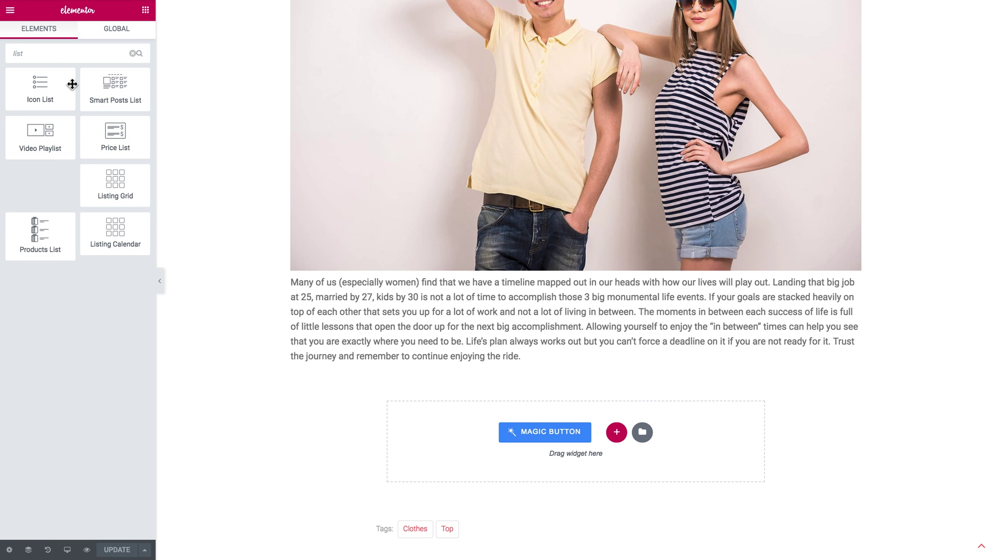
pyautogui.moveTo(106, 185); pyautogui.dragTo(419, 368)
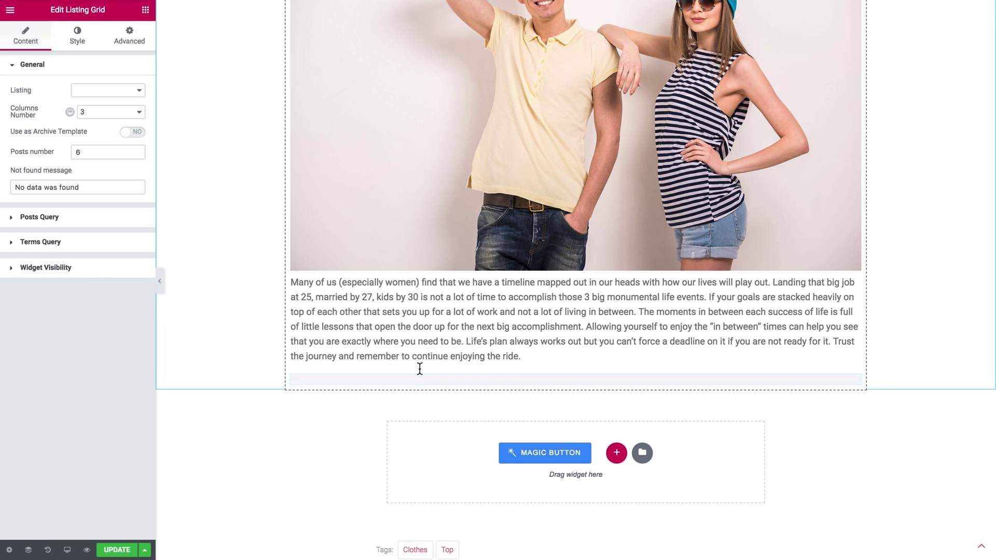
# Step: Set the Listing Grid's listing to 'default posts', showing post cards in three columns
pyautogui.click(119, 89)
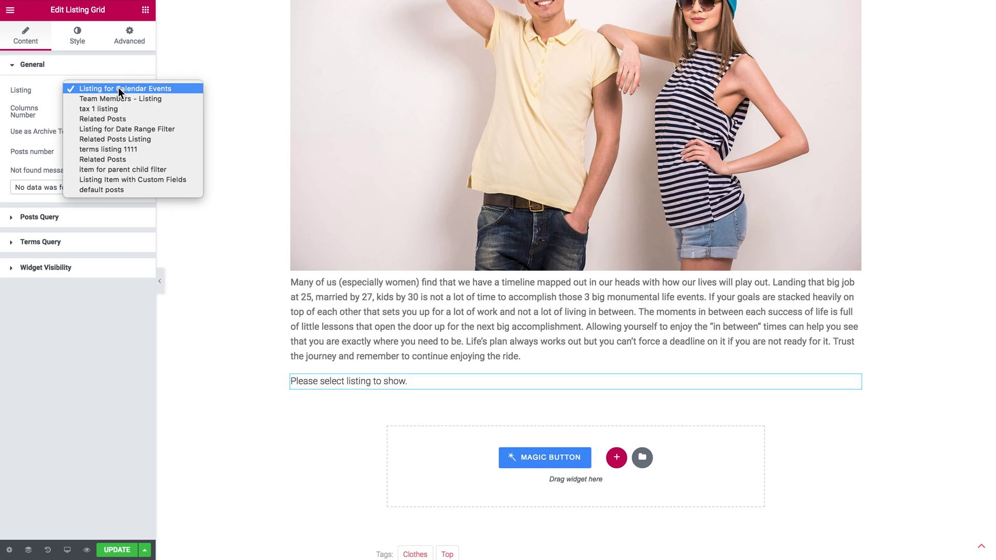
pyautogui.click(124, 188)
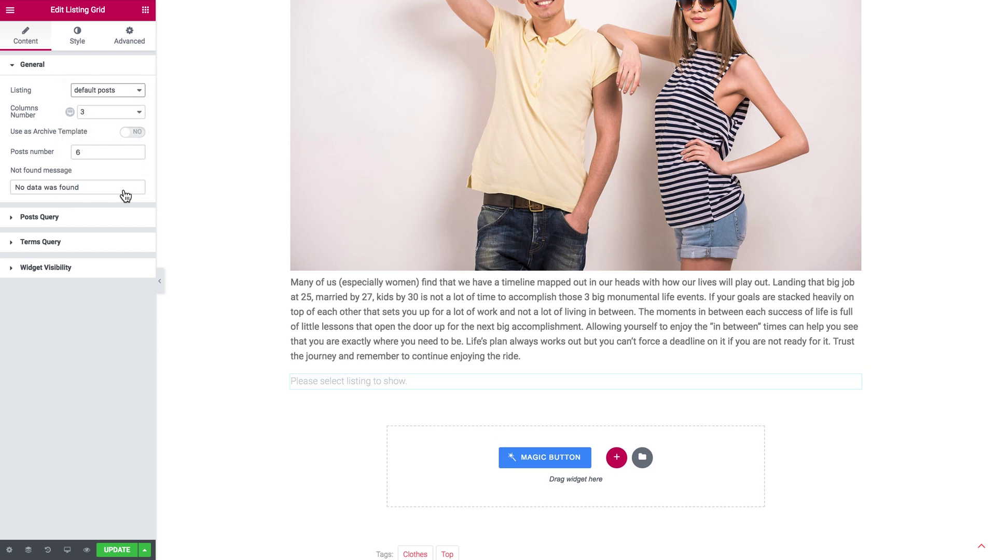
pyautogui.scroll(-5, 390, 346)
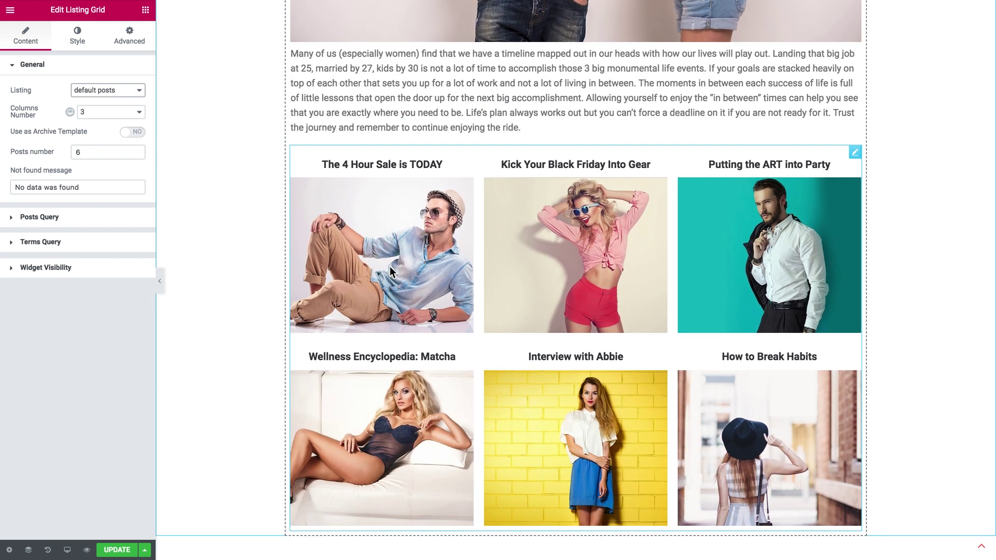
pyautogui.click(390, 267)
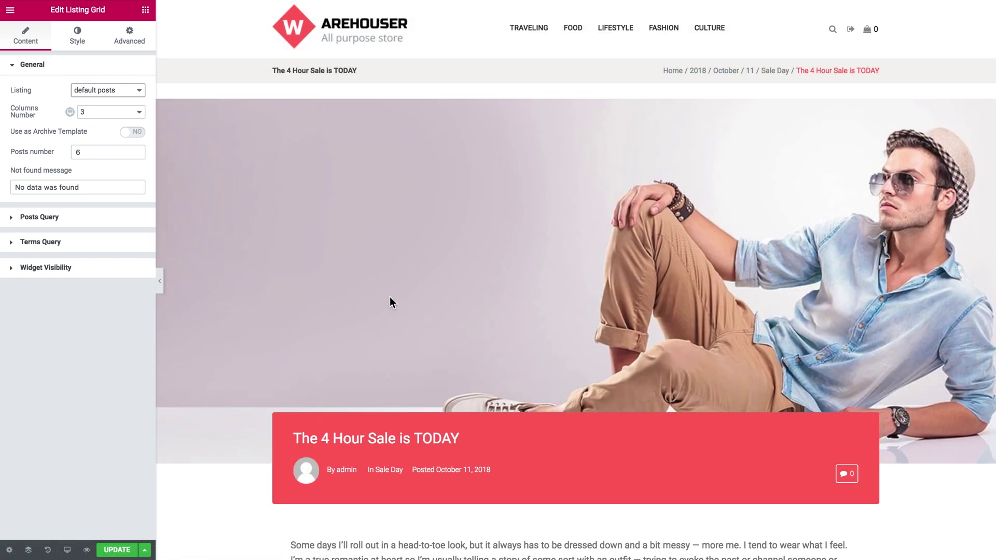
pyautogui.scroll(-15, 391, 297)
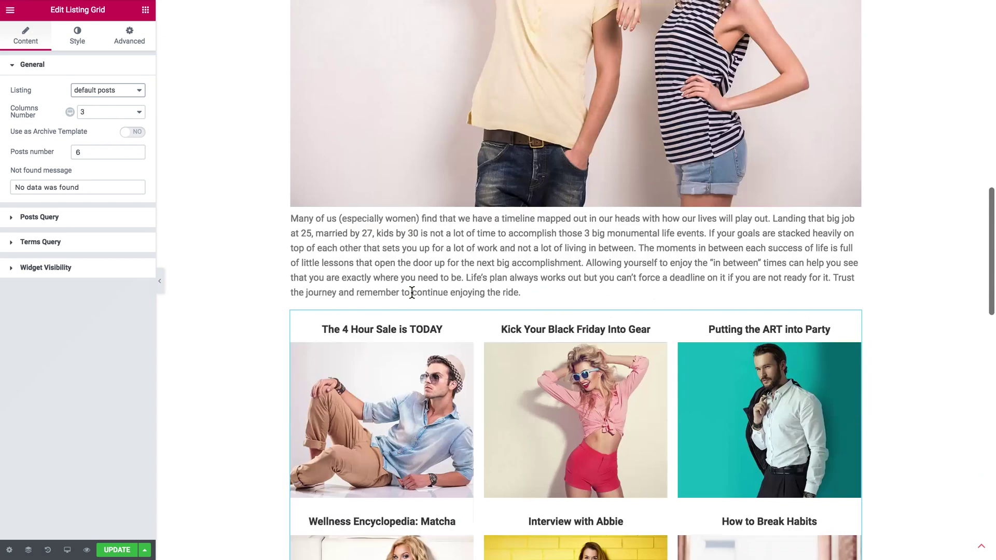
# Step: Add a Posts Parameters query item that excludes post ID %current_id%
pyautogui.click(82, 223)
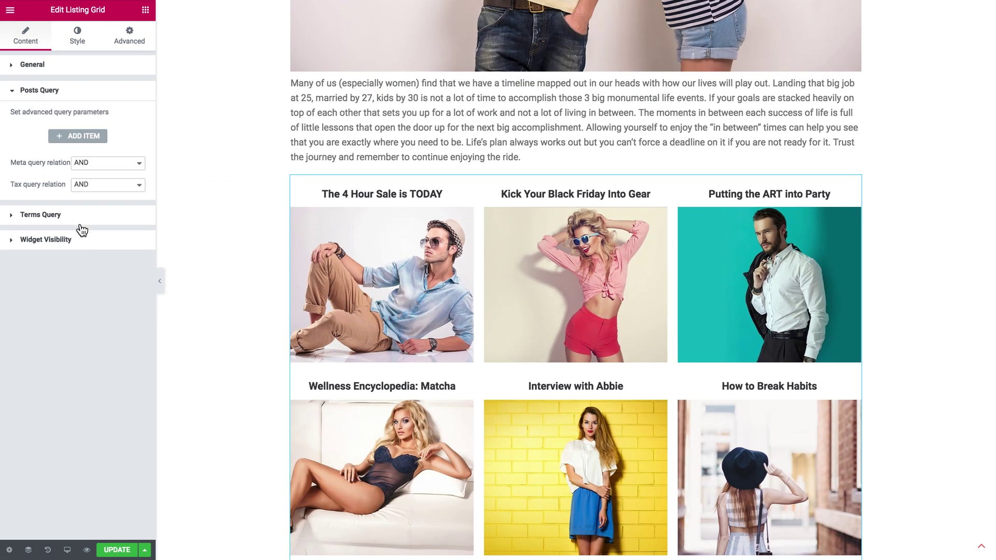
pyautogui.click(67, 139)
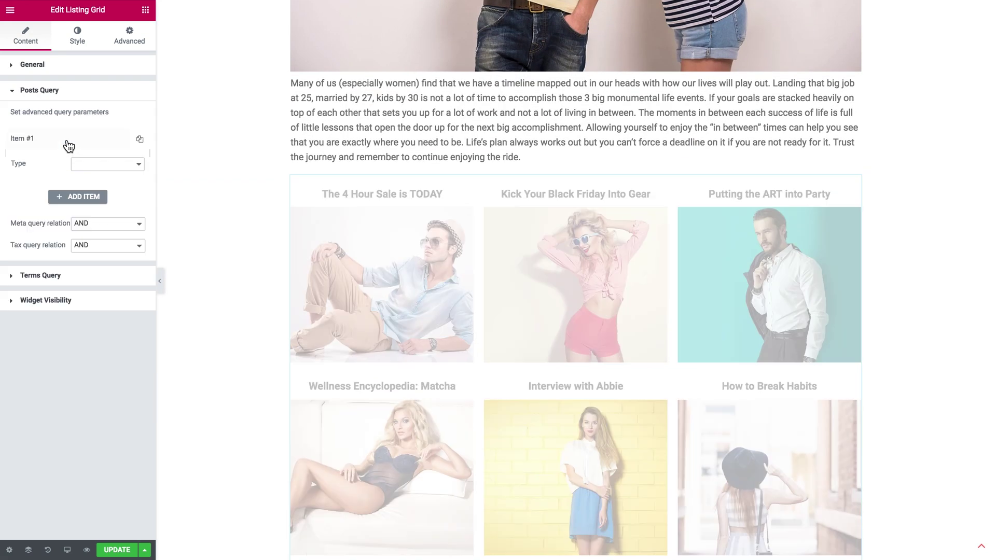
pyautogui.click(112, 166)
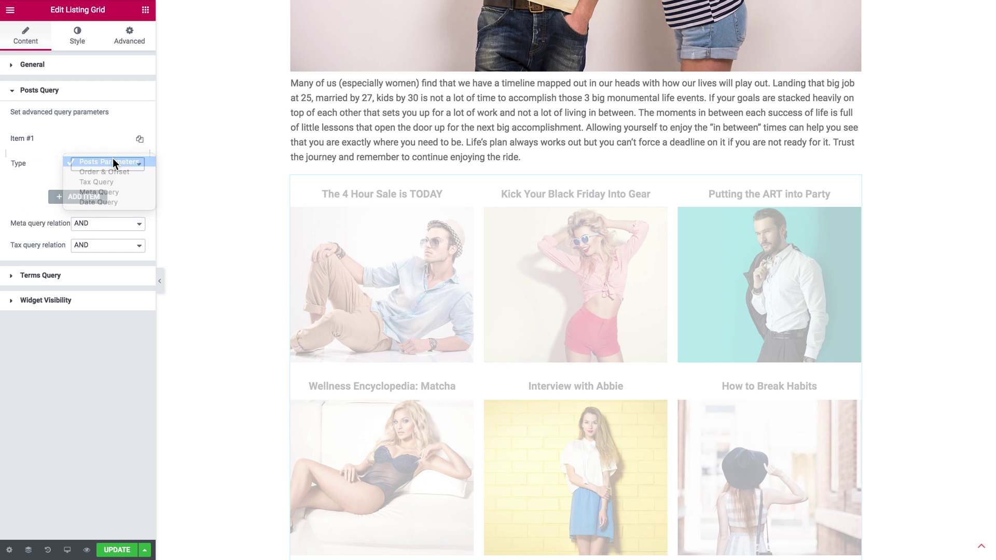
pyautogui.click(113, 161)
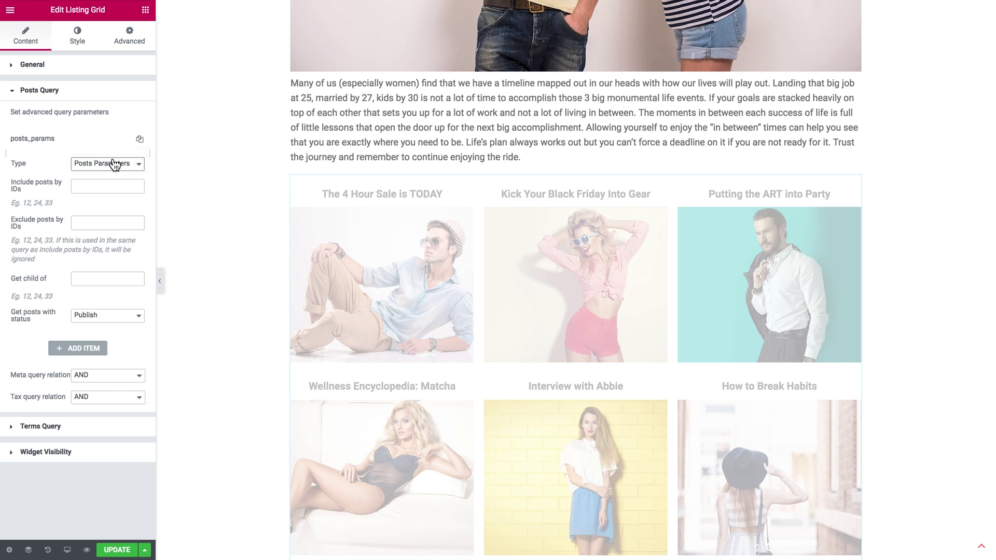
pyautogui.click(127, 224)
pyautogui.write('%current_id%')
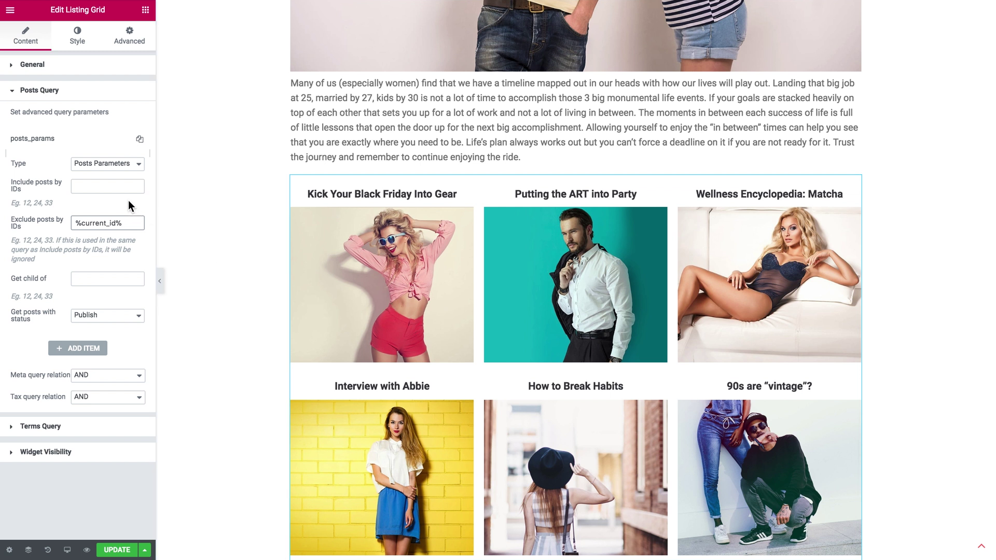
pyautogui.click(81, 144)
# Step: Add a second Posts Query item of type Tax Query
pyautogui.click(70, 170)
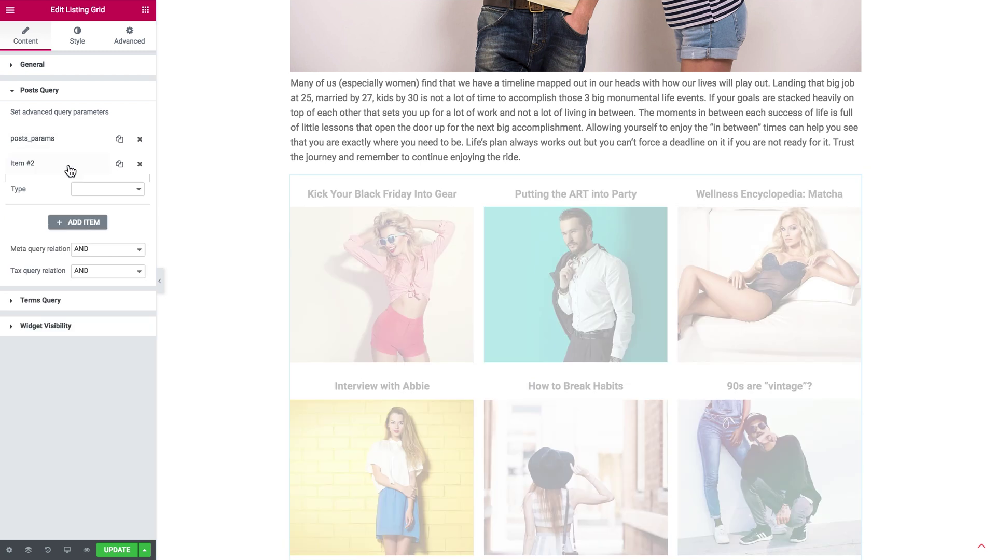
pyautogui.click(104, 189)
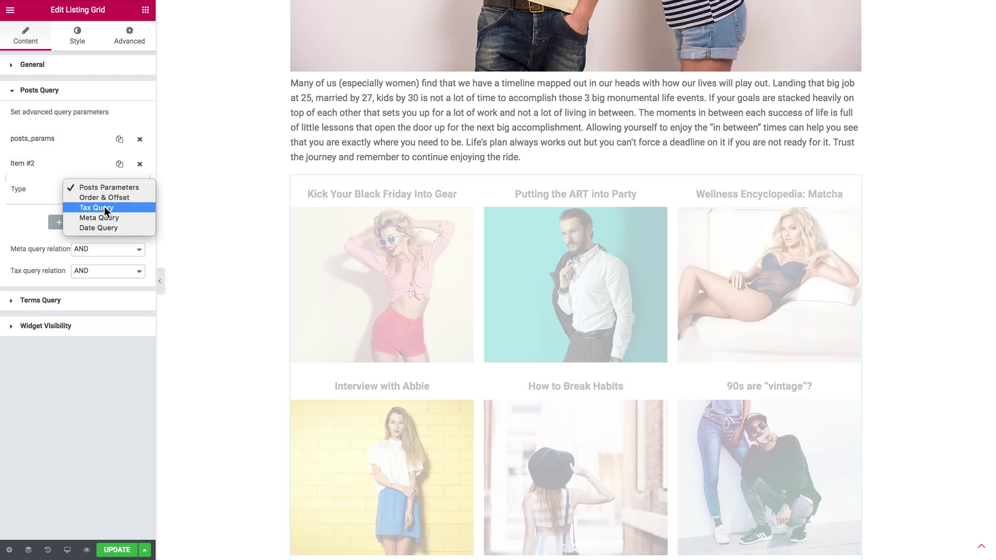
pyautogui.click(104, 207)
# Step: Set the tax query to taxonomy Custom Tax with Terms %current_terms%
pyautogui.click(93, 213)
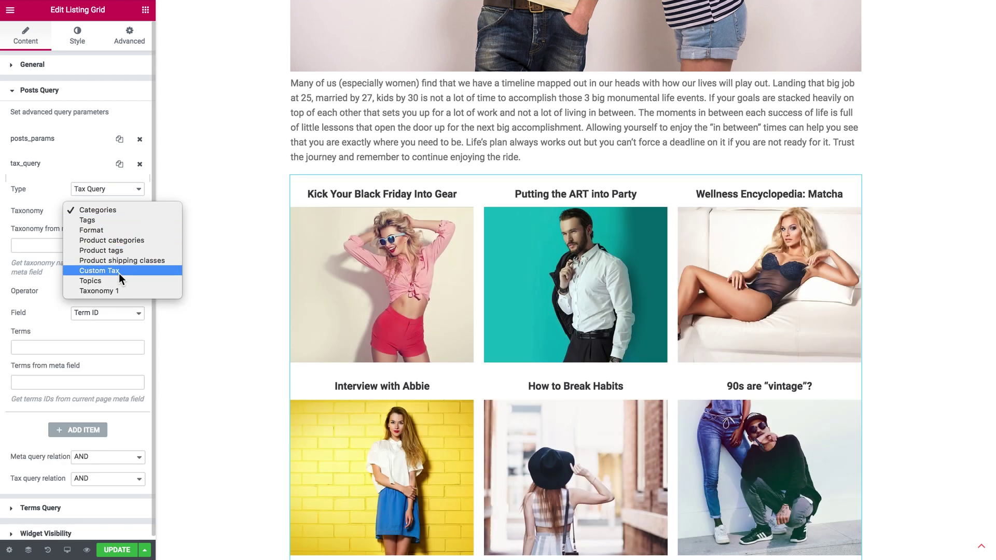
pyautogui.click(90, 275)
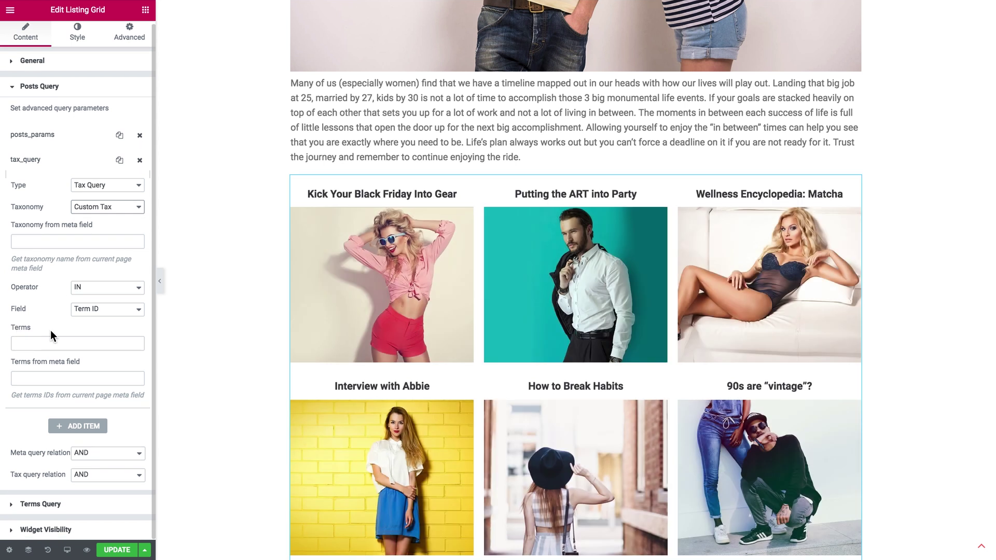
pyautogui.click(49, 346)
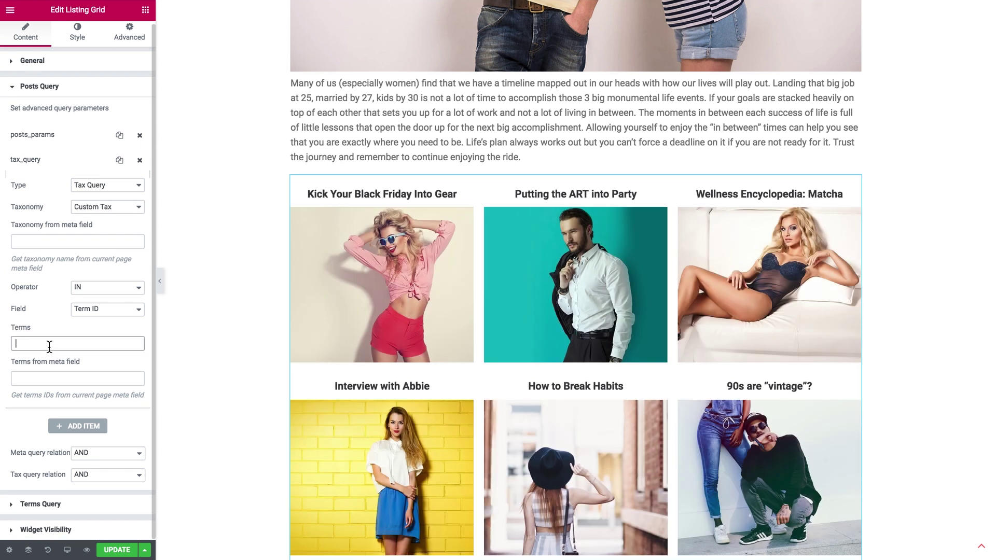
pyautogui.write('%current_terms%')
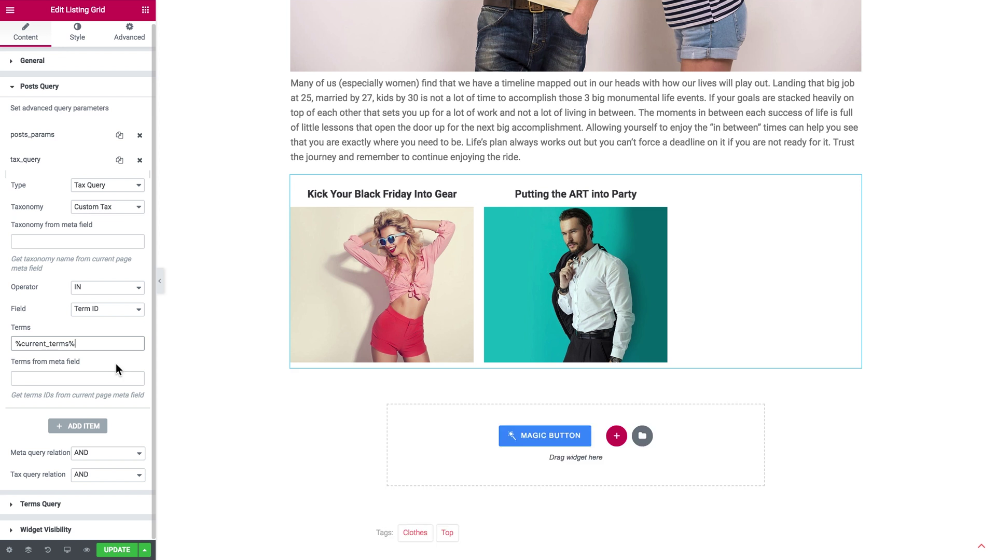